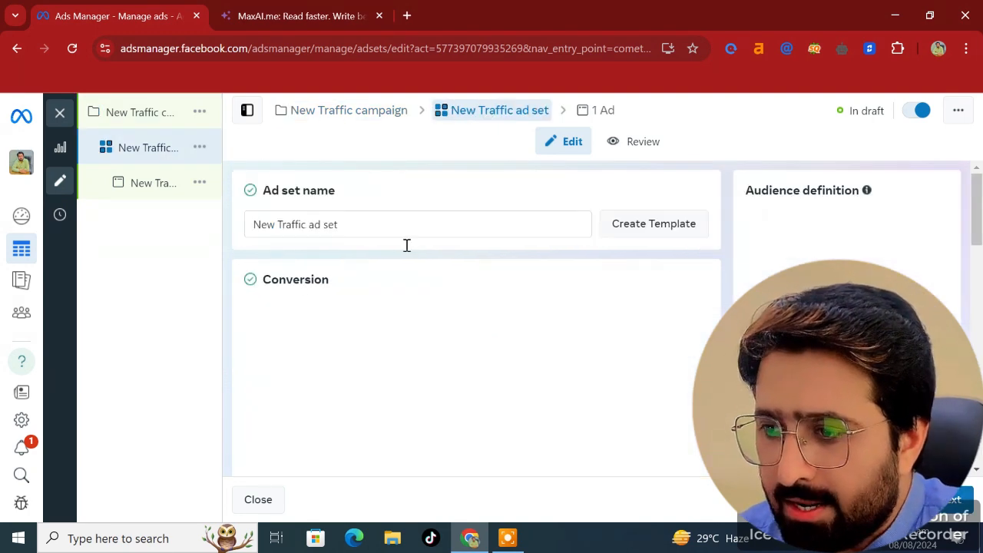
Review the ad set's conversion location choices and the available performance goals.
scroll(288, 221, "down", 2)
scroll(320, 223, "up", 2)
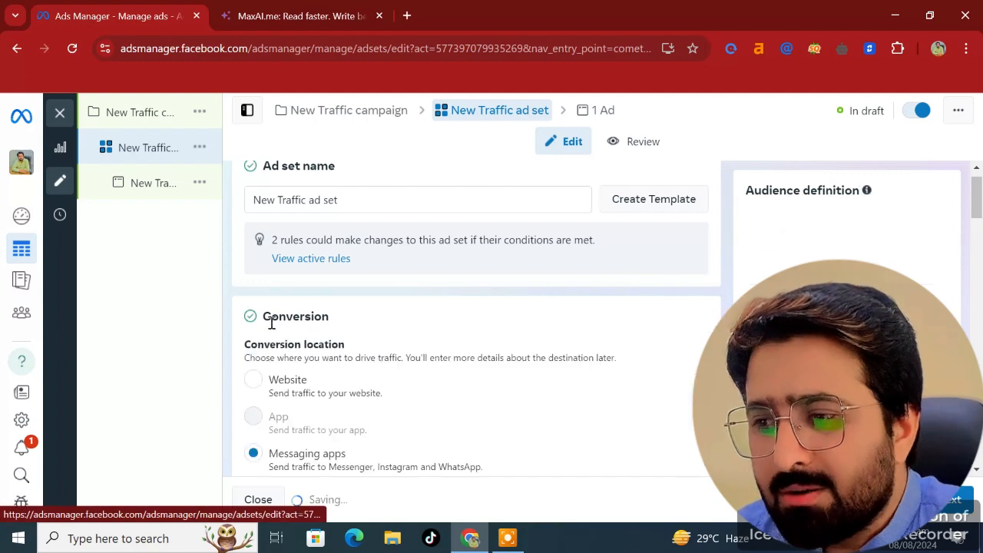
scroll(269, 410, "down", 1)
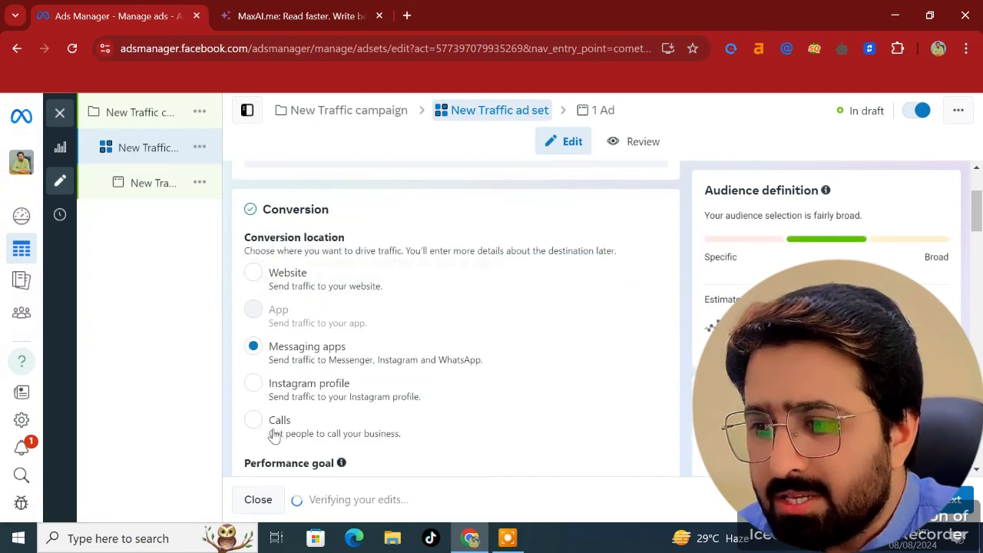
scroll(274, 388, "down", 1)
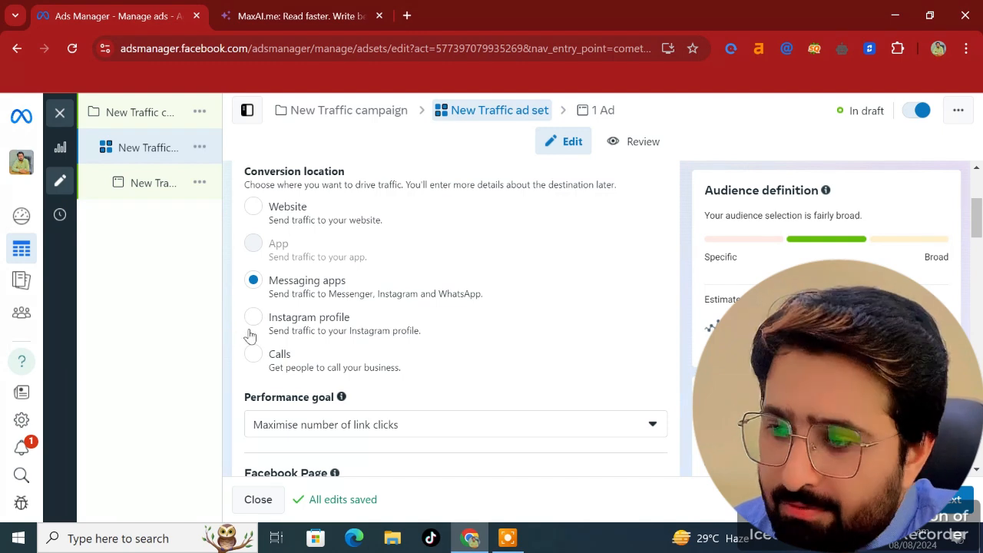
scroll(250, 338, "up", 1)
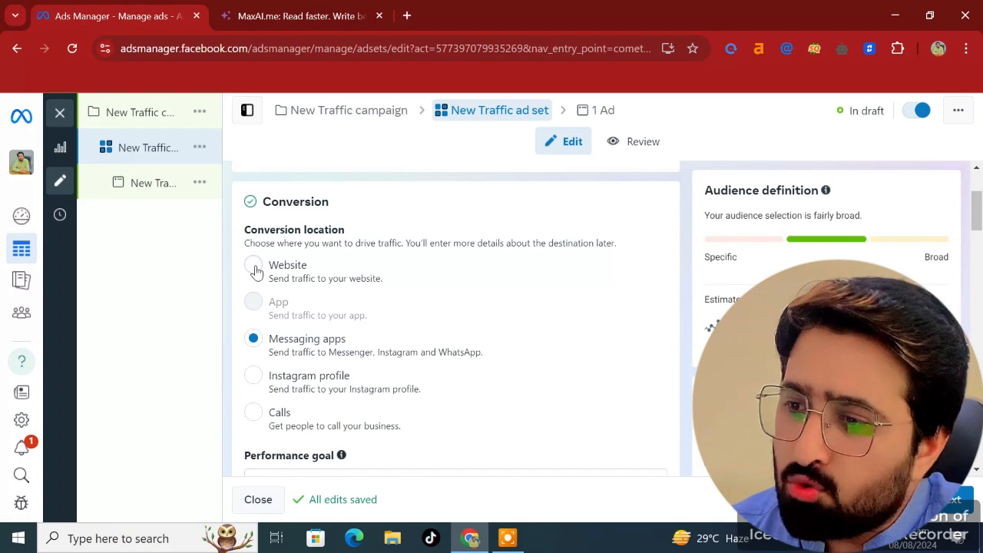
scroll(266, 274, "down", 1)
scroll(267, 274, "down", 1)
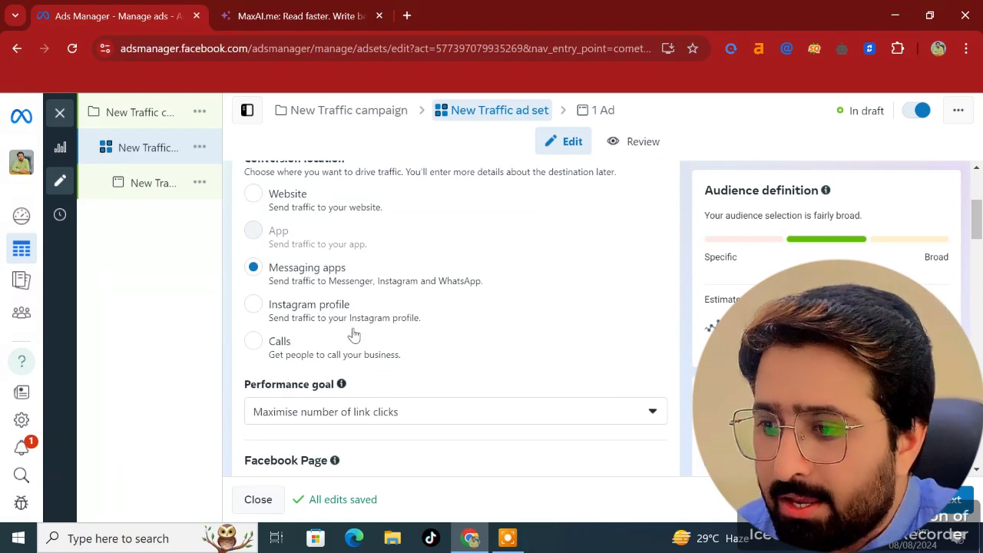
scroll(364, 340, "down", 3)
left_click(537, 289)
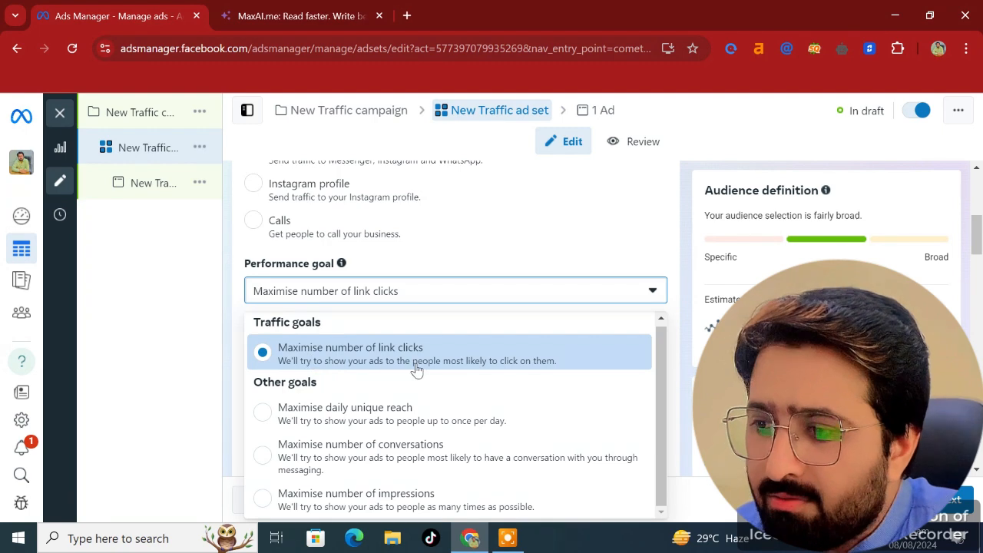
left_click(453, 256)
Set the ad set's conversion location to Website.
scroll(336, 281, "up", 2)
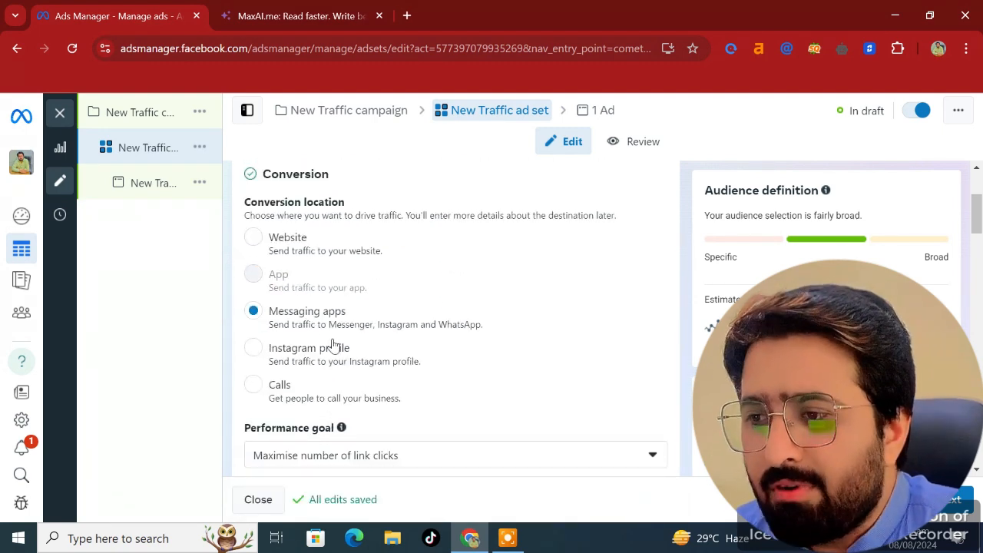
left_click(253, 238)
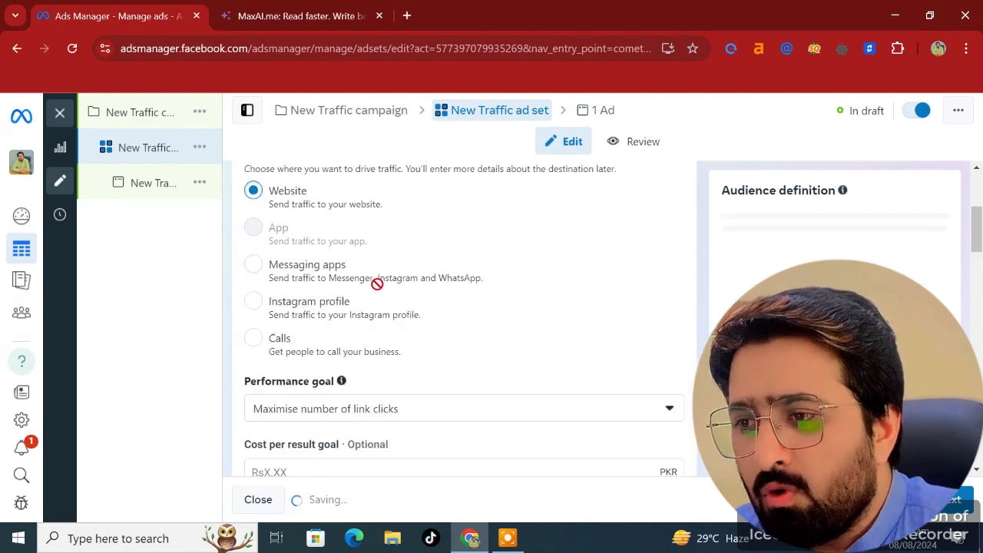
scroll(377, 284, "down", 2)
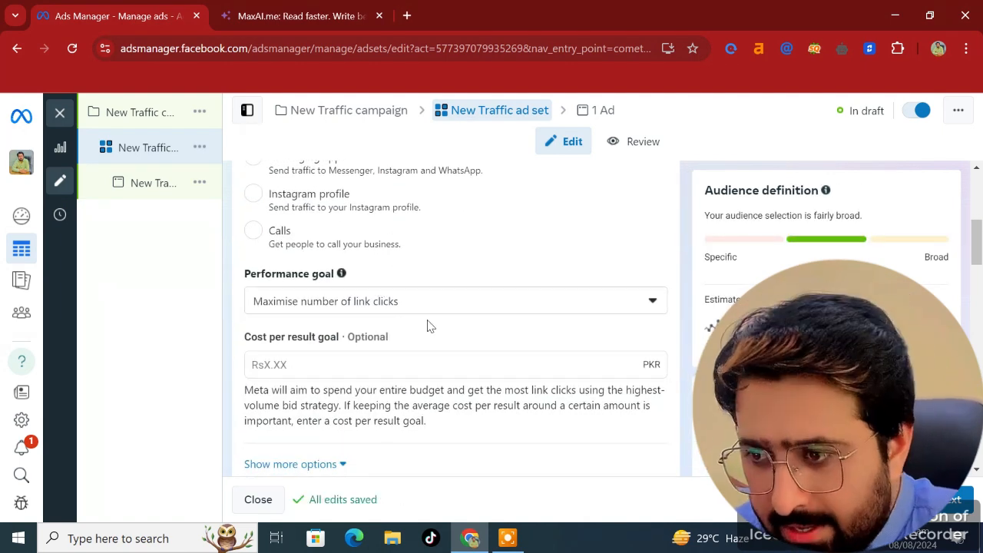
scroll(408, 356, "down", 2)
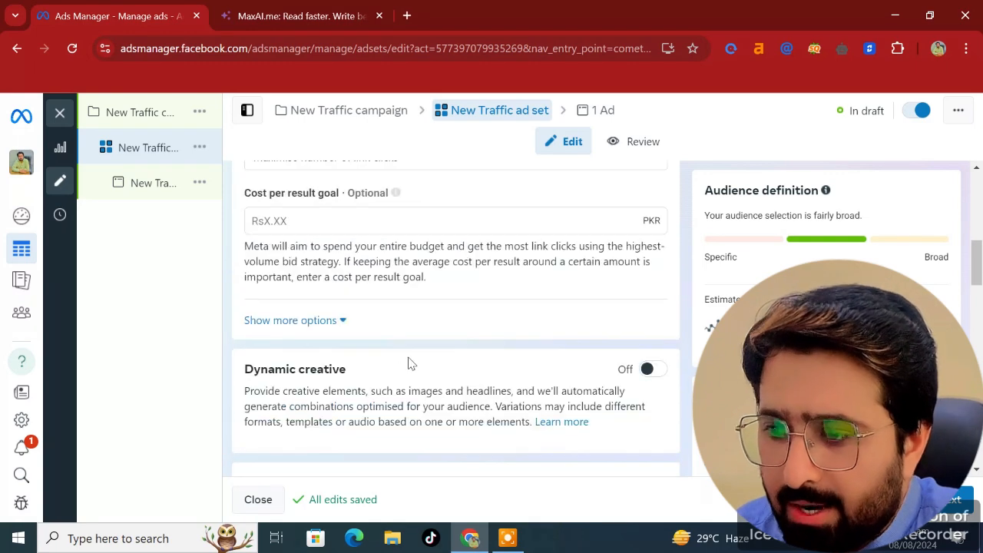
Check the daily budget and schedule, and enable an end date for the ad set.
scroll(441, 354, "down", 2)
scroll(441, 355, "down", 2)
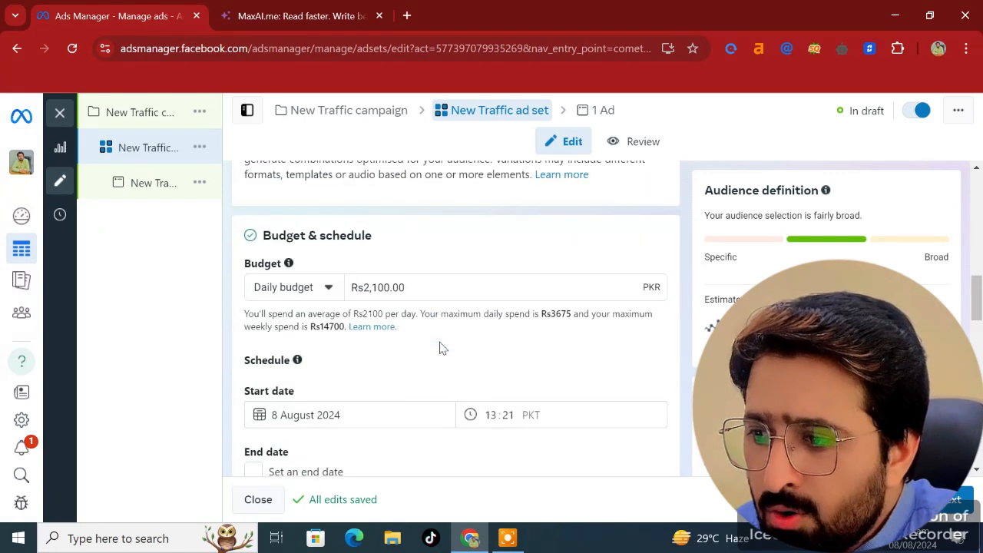
left_click(439, 286)
scroll(405, 358, "down", 3)
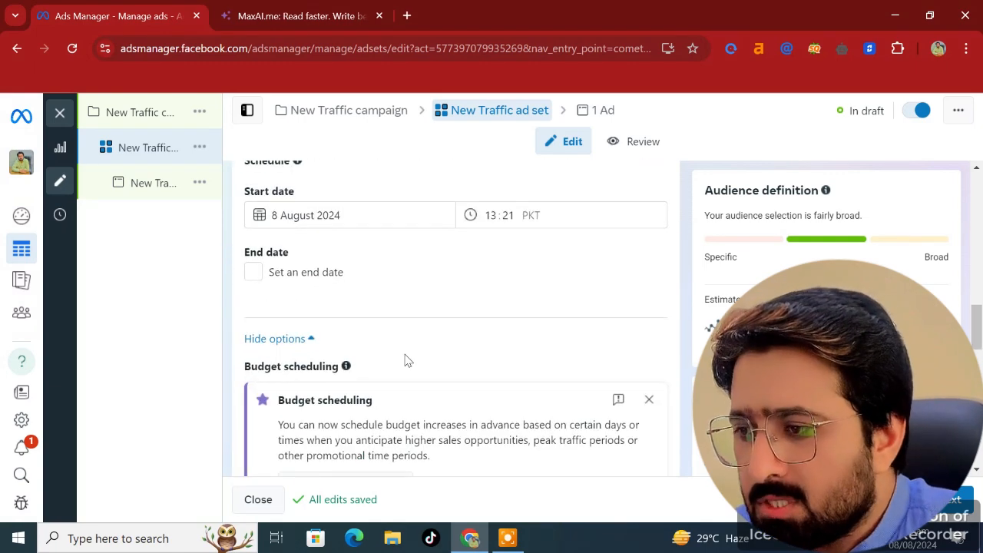
scroll(408, 361, "down", 1)
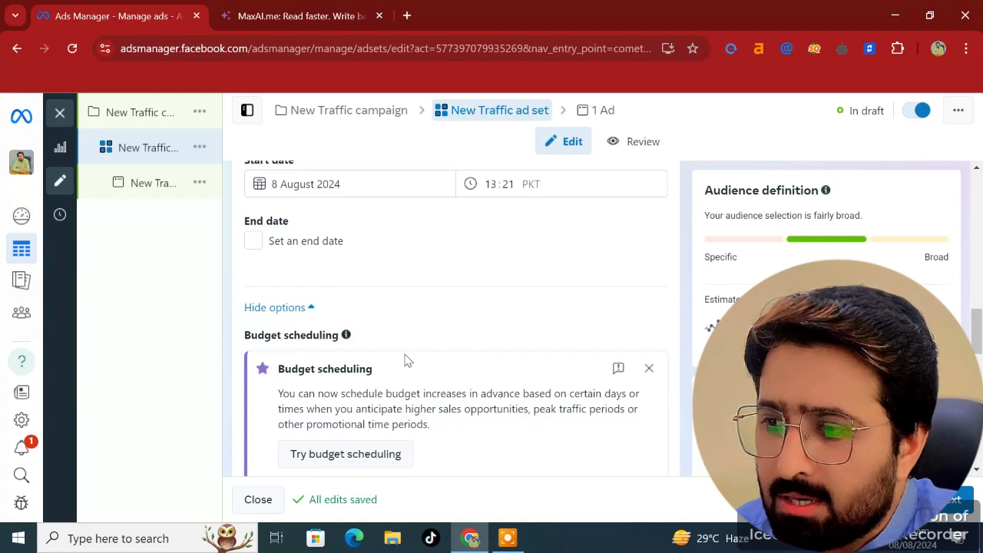
scroll(404, 360, "down", 1)
scroll(338, 282, "up", 3)
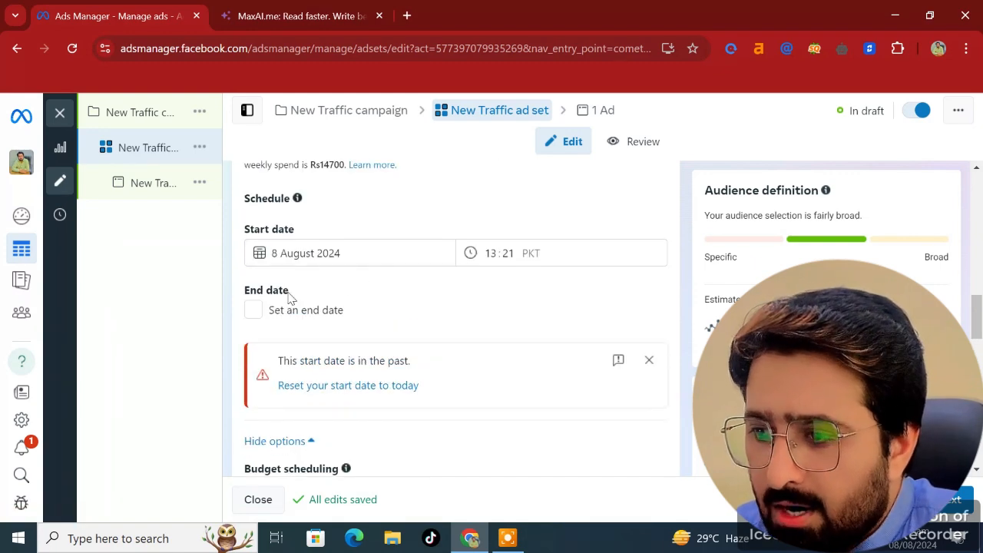
left_click(253, 311)
Open the audience locations for editing and activate the location search.
scroll(275, 388, "down", 2)
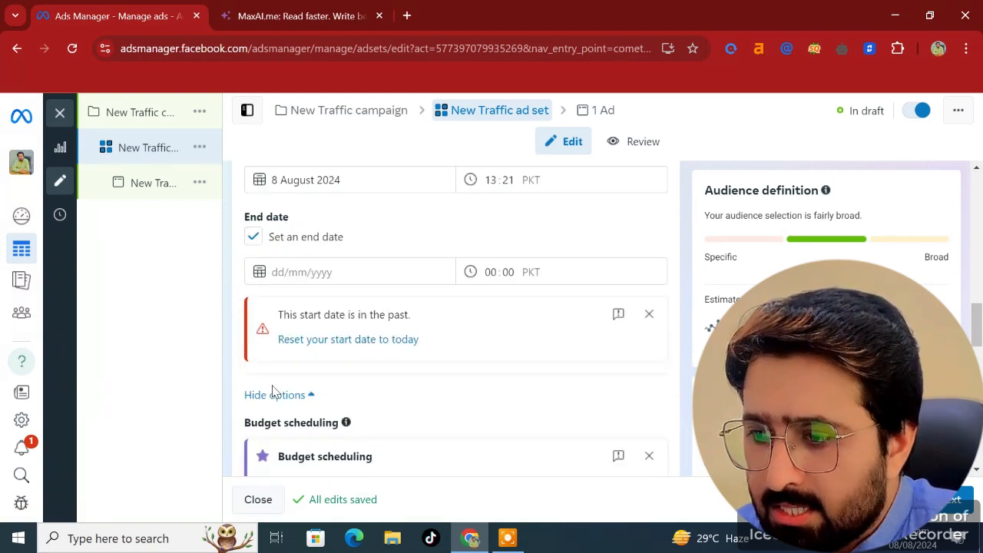
scroll(272, 392, "down", 10)
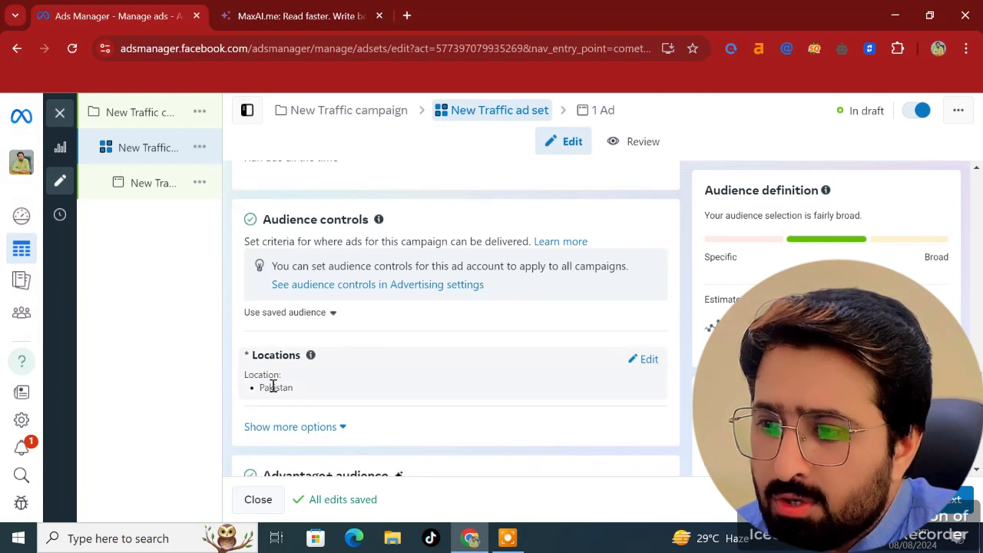
left_click(649, 359)
scroll(445, 388, "down", 2)
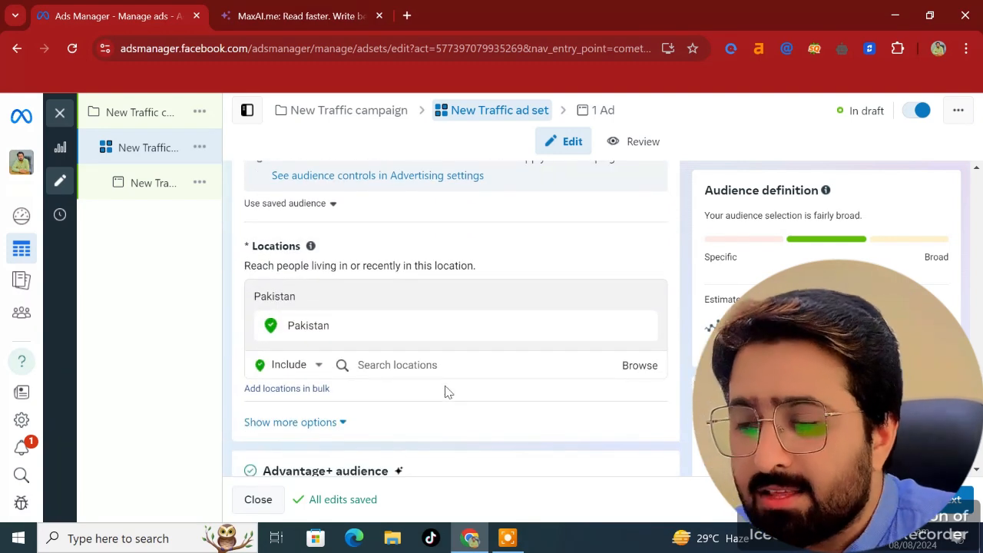
left_click(412, 363)
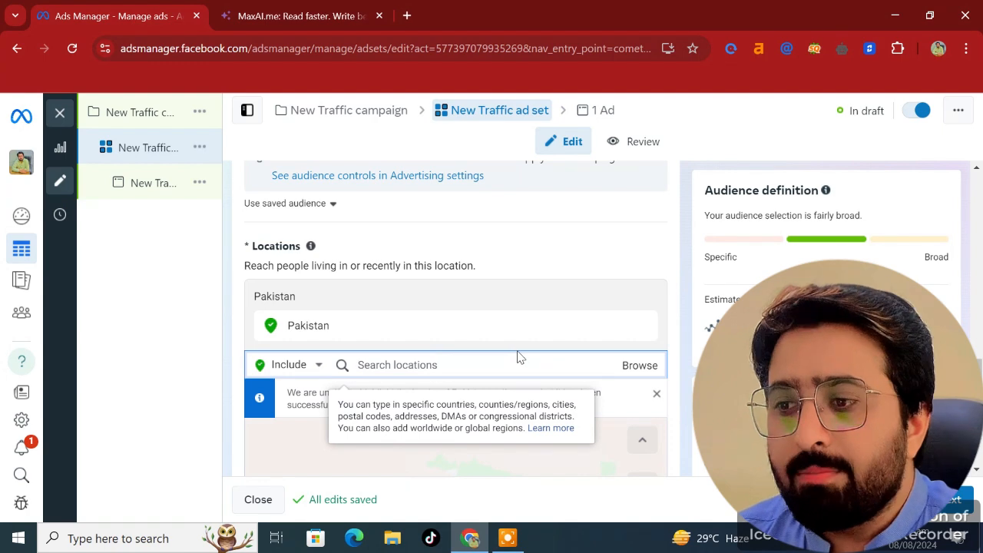
Open the placement settings for editing and choose Manual placements.
scroll(407, 407, "down", 5)
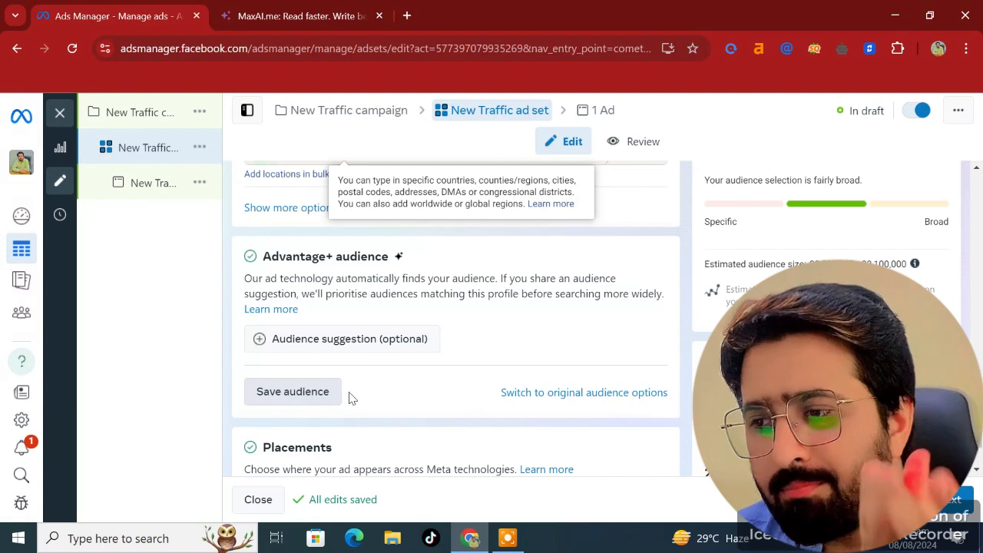
scroll(328, 382, "down", 2)
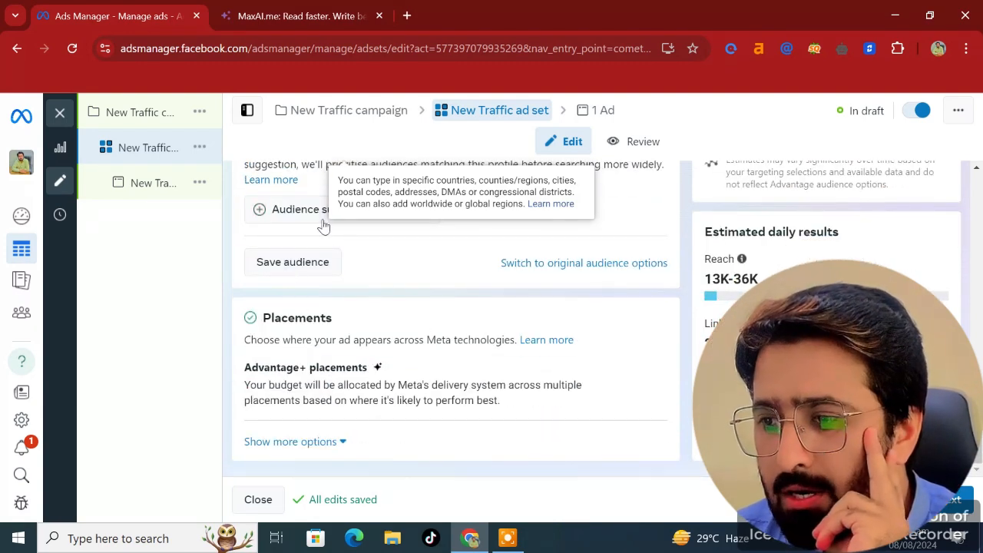
scroll(311, 219, "up", 2)
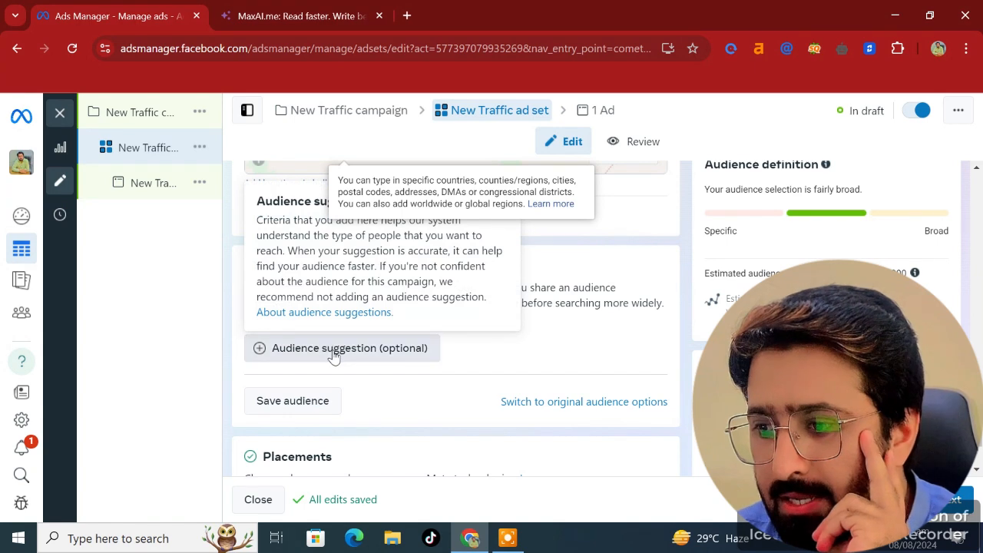
scroll(378, 412, "down", 2)
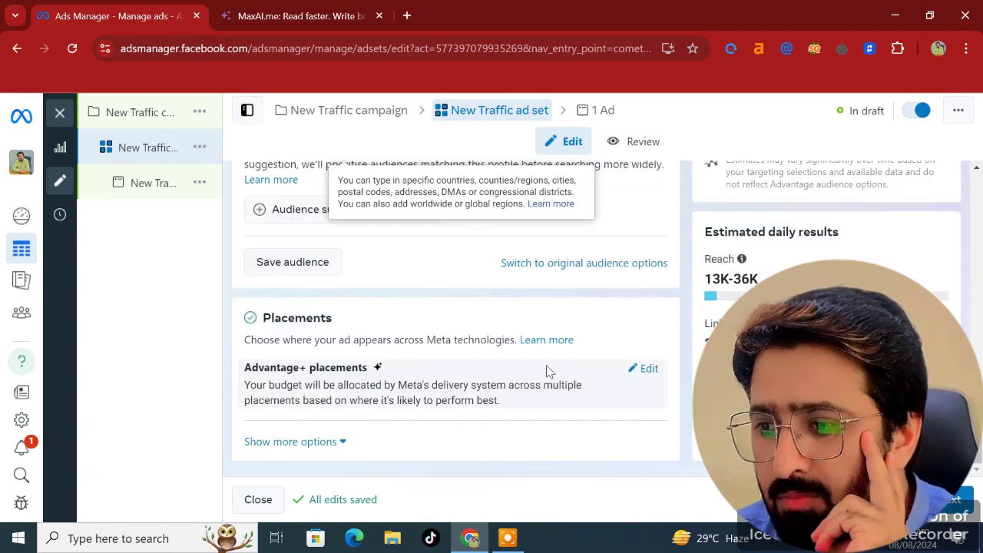
left_click(642, 369)
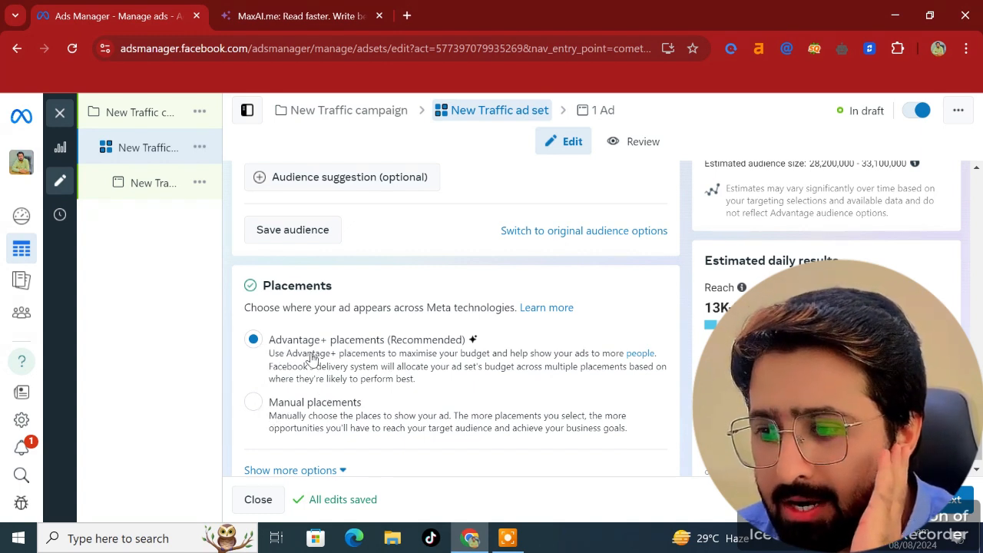
left_click(254, 402)
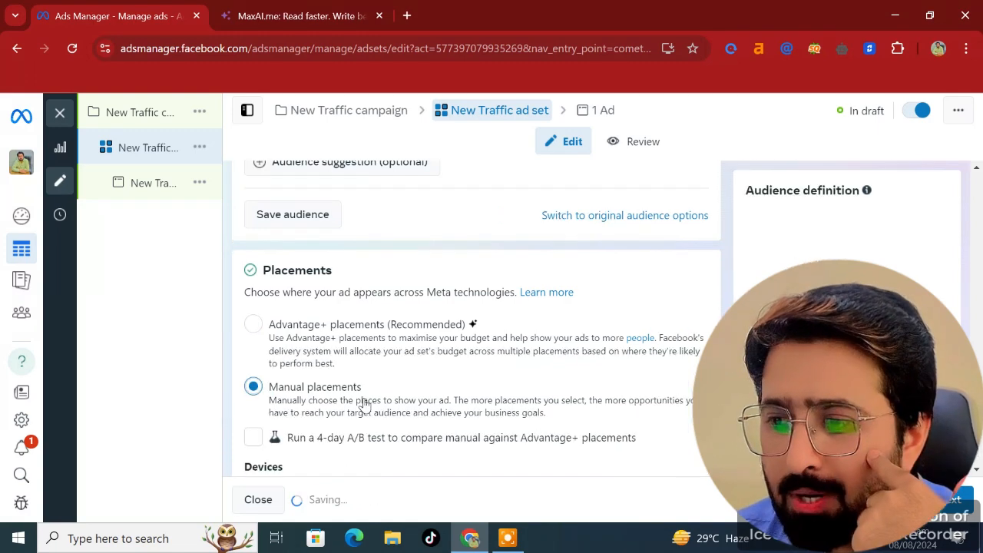
Expand the Feeds placements and examine the placement categories, devices and platforms available for manual placement.
scroll(366, 405, "down", 2)
scroll(445, 405, "down", 4)
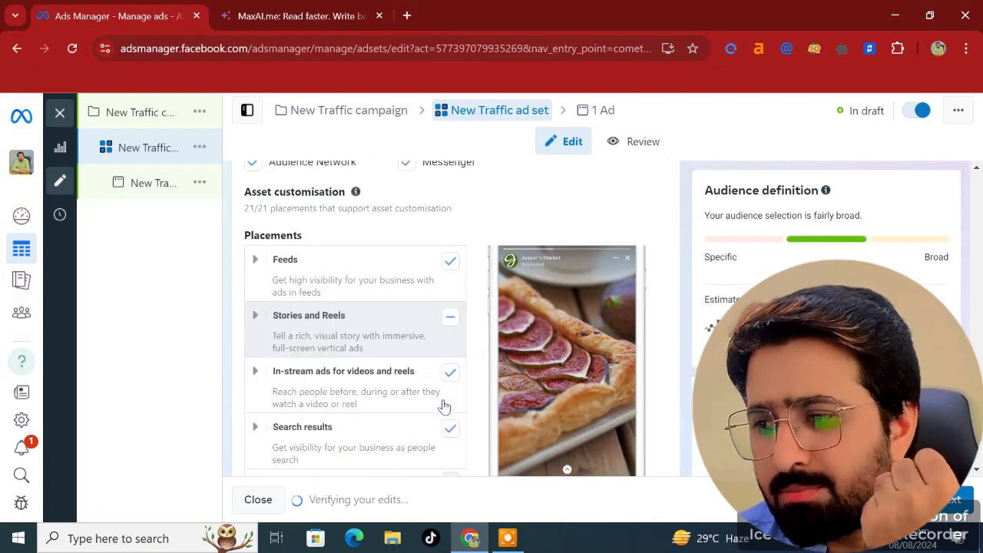
left_click(256, 262)
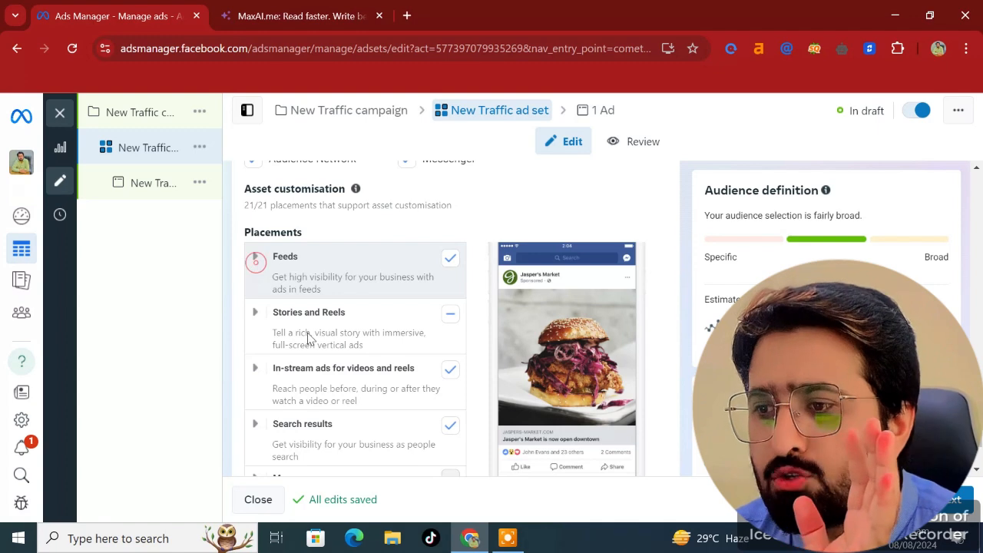
scroll(292, 338, "down", 3)
scroll(296, 377, "down", 3)
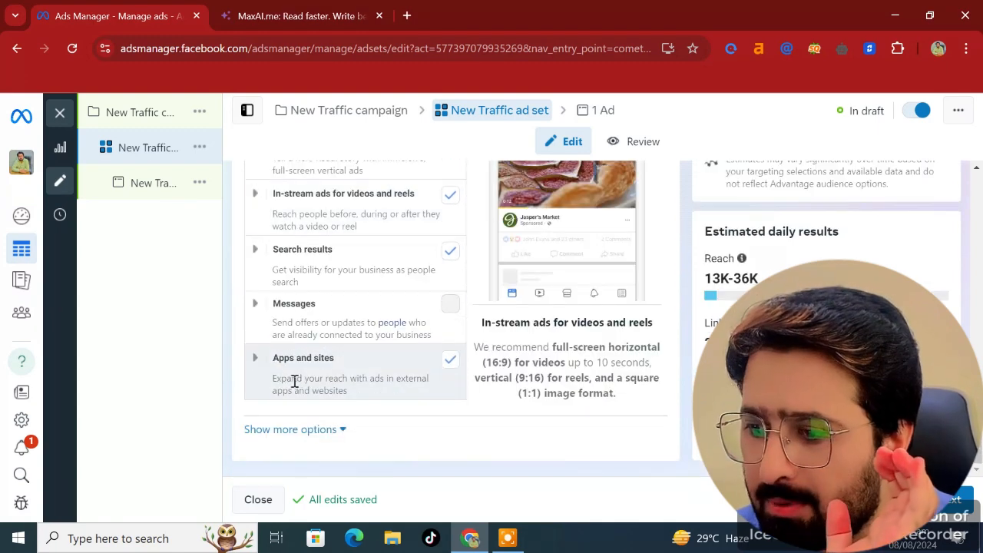
left_click(296, 378)
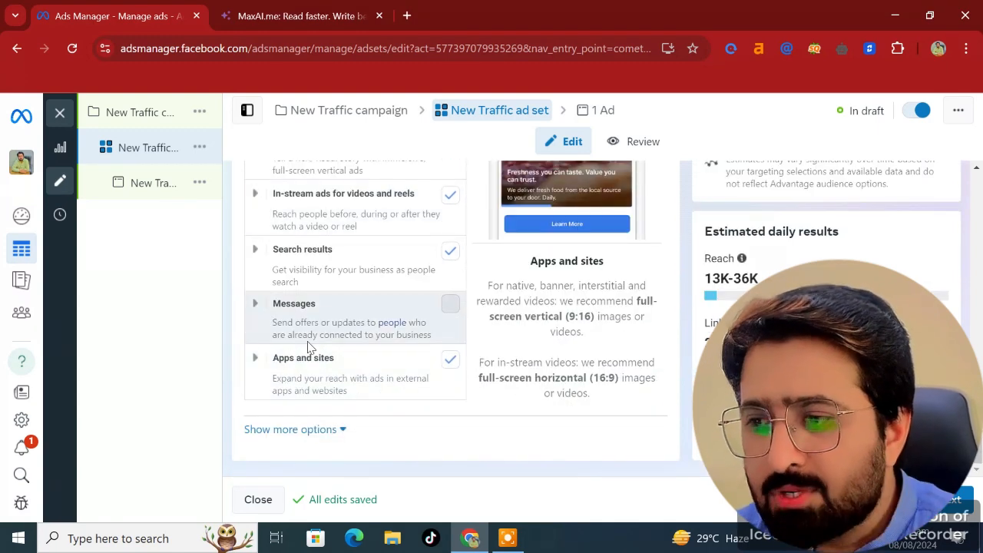
scroll(328, 390, "up", 6)
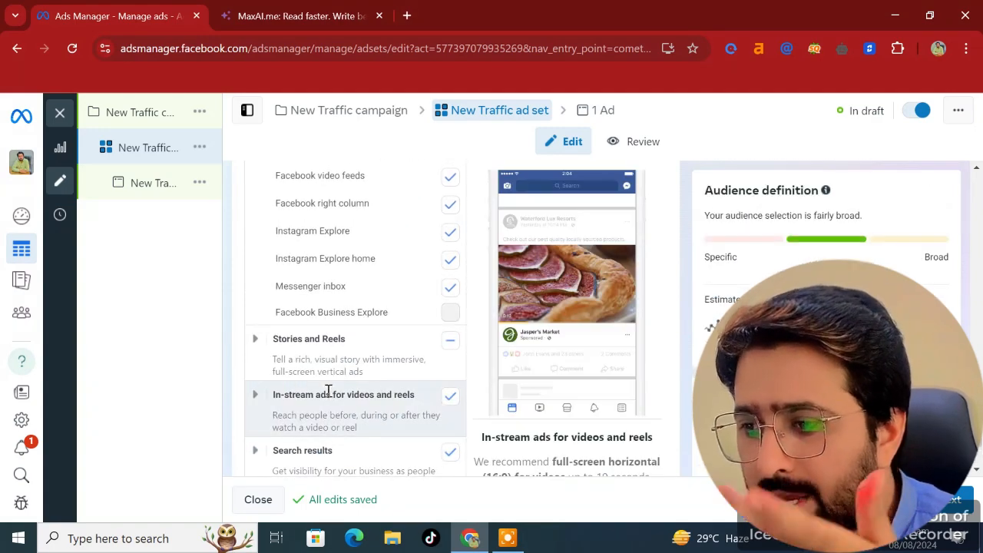
scroll(346, 300, "up", 8)
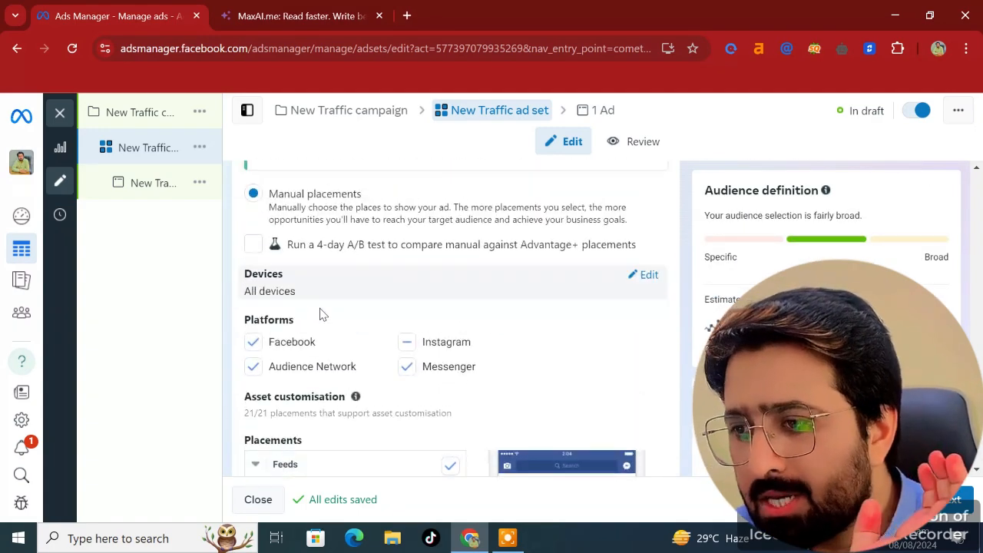
scroll(268, 269, "up", 1)
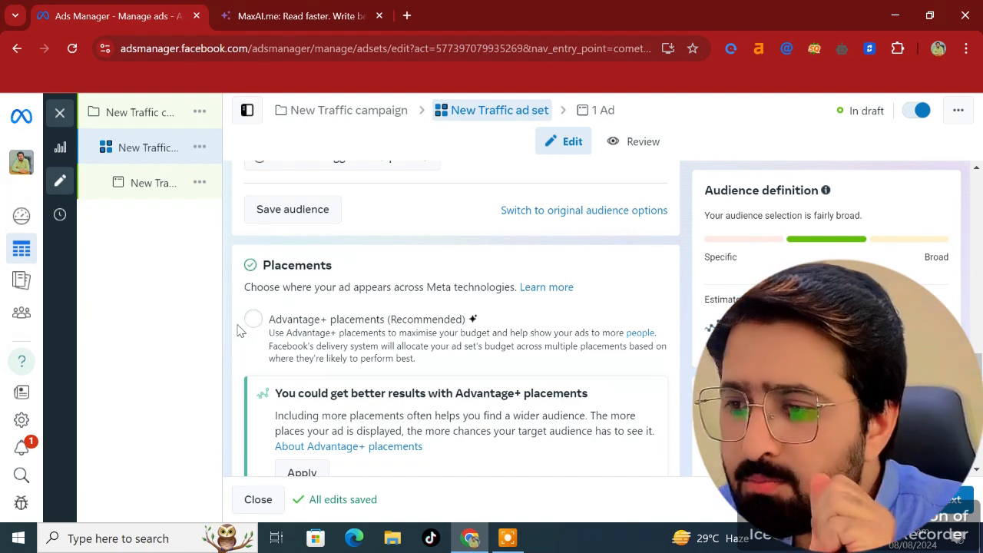
Switch the ad set to Advantage+ placements and back to Manual placements.
left_click(253, 320)
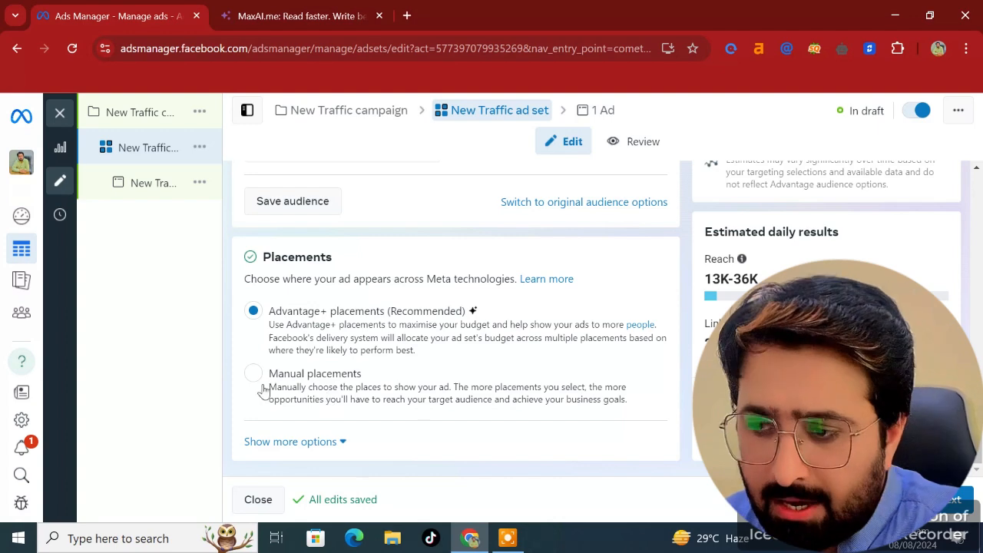
left_click(280, 382)
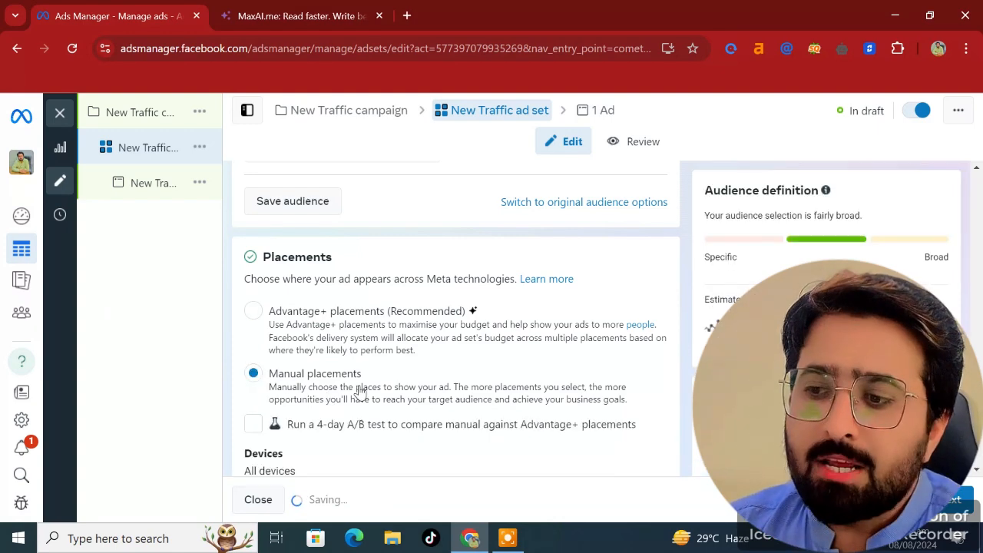
scroll(360, 392, "down", 1)
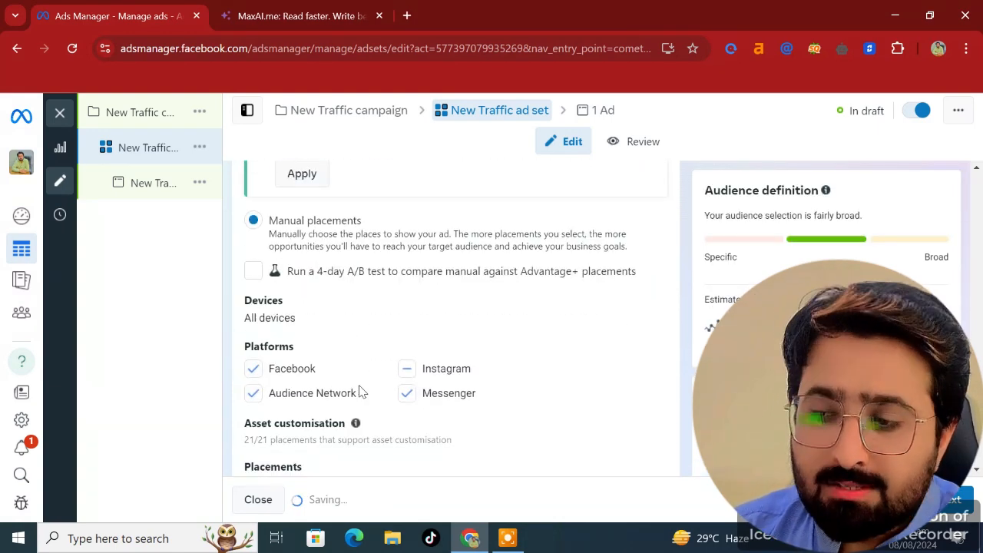
scroll(358, 393, "down", 4)
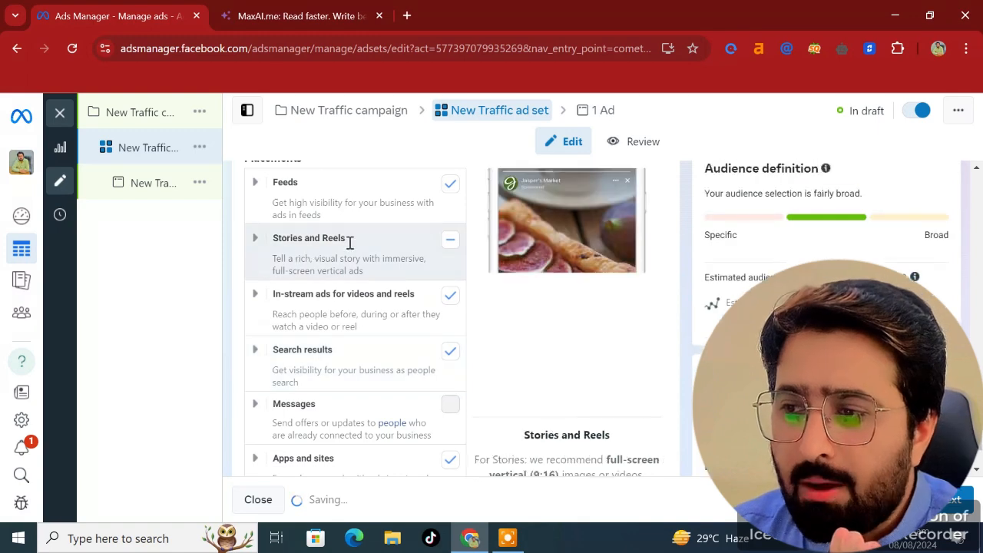
Expand the Feeds category of the manual placements and examine the individual feed placements it contains.
scroll(274, 261, "up", 5)
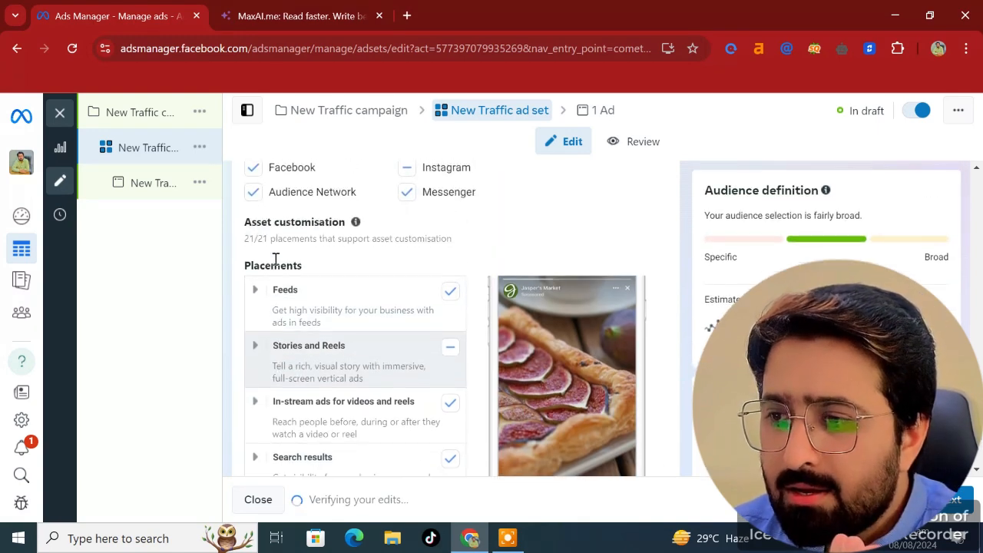
scroll(318, 351, "down", 3)
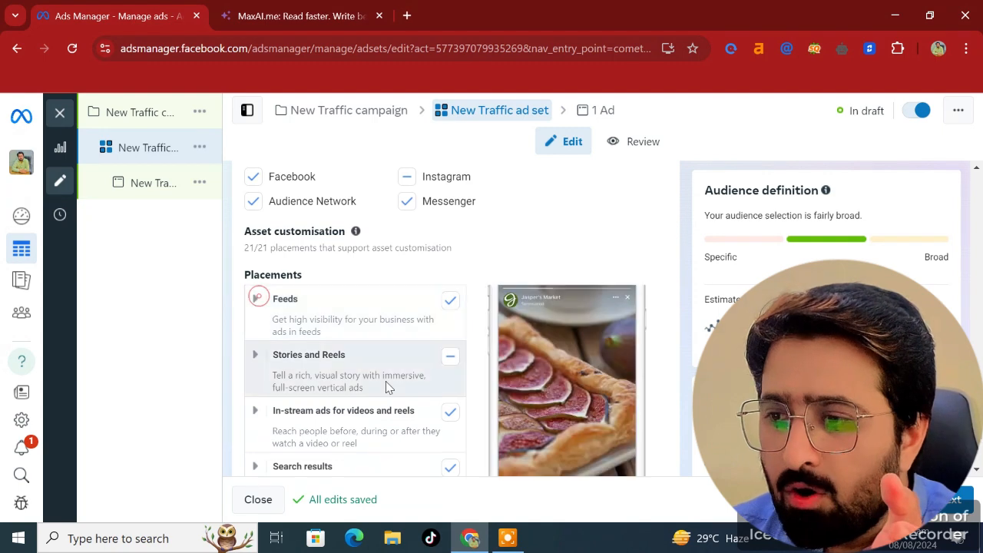
scroll(387, 388, "down", 1)
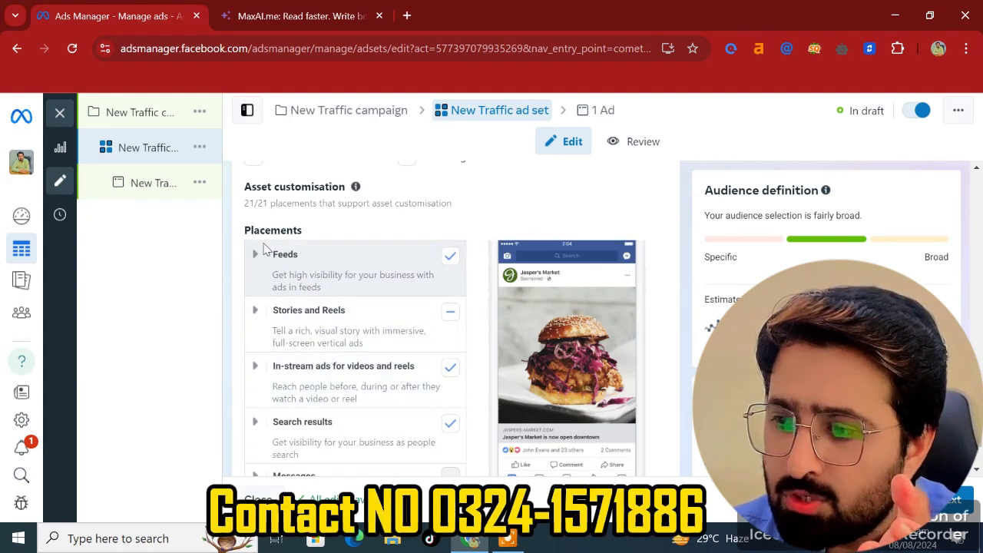
left_click(253, 261)
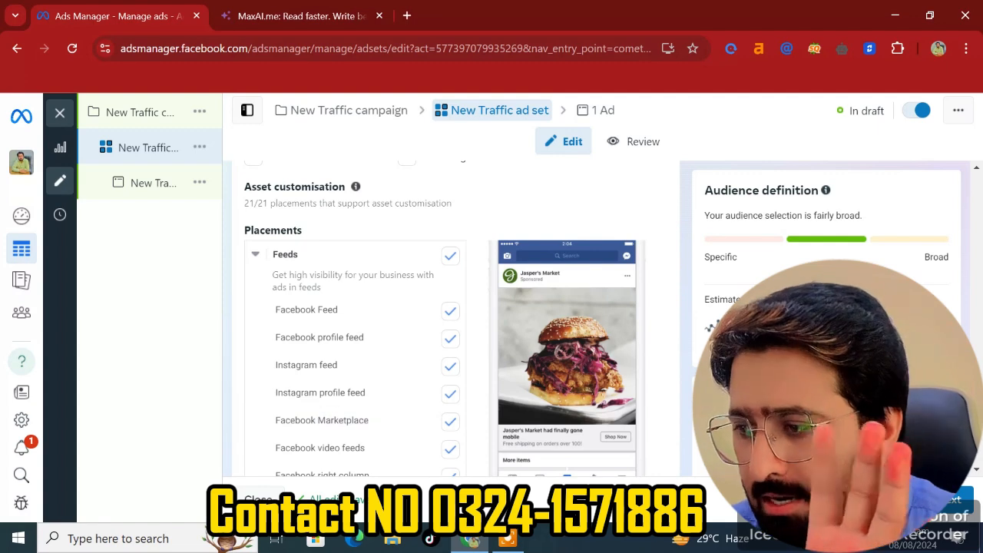
Continue to the ad level and examine the ad's identity, creative source, format and website URL settings.
left_click(950, 500)
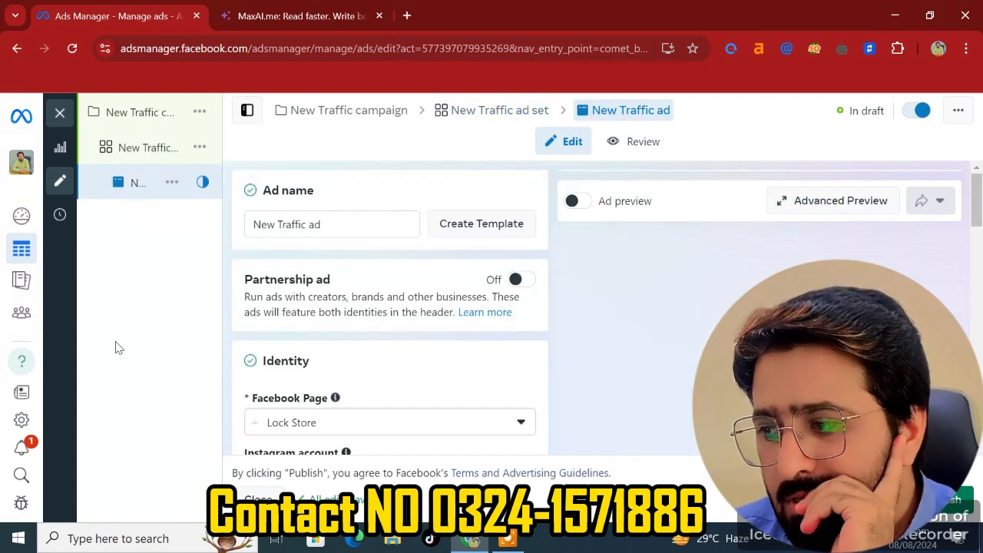
scroll(430, 393, "down", 4)
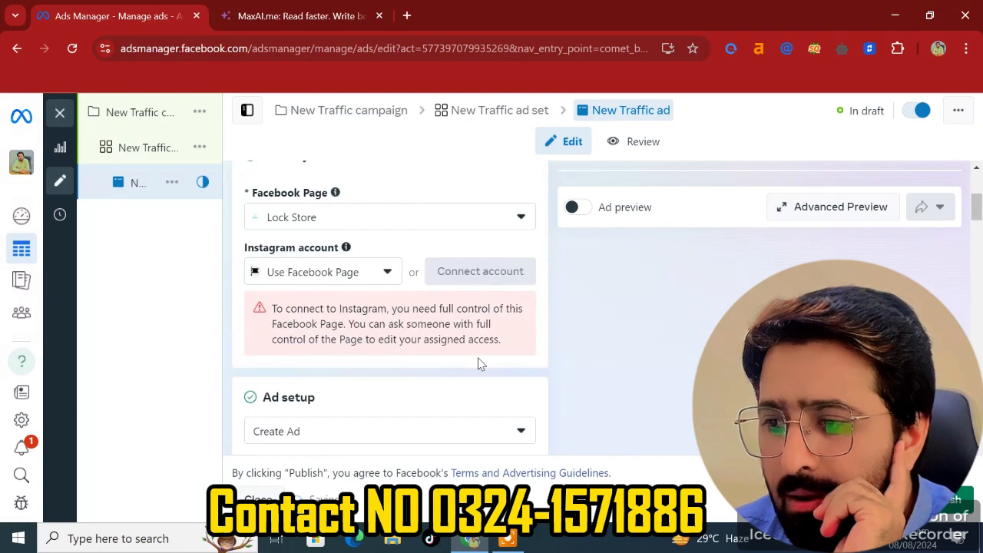
scroll(373, 198, "up", 2)
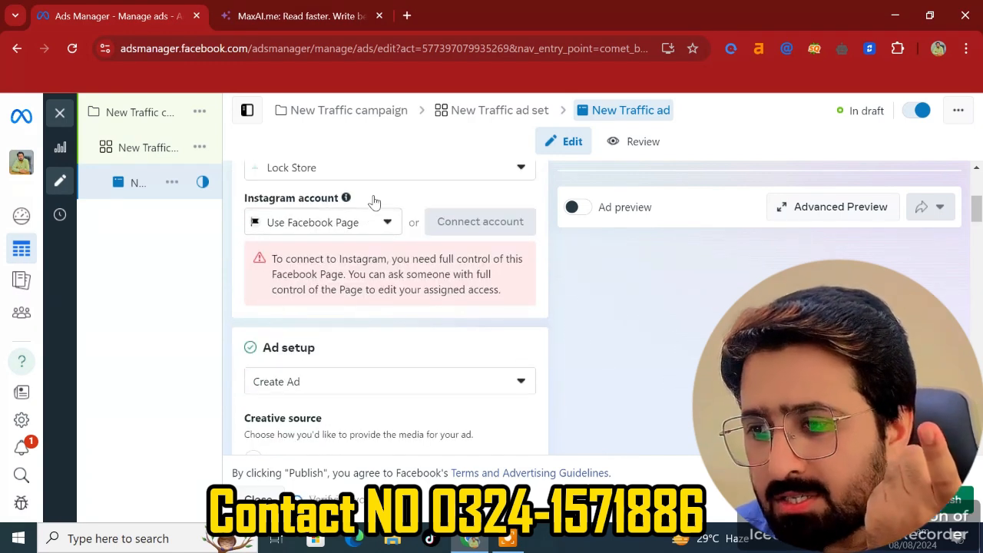
scroll(364, 304, "down", 5)
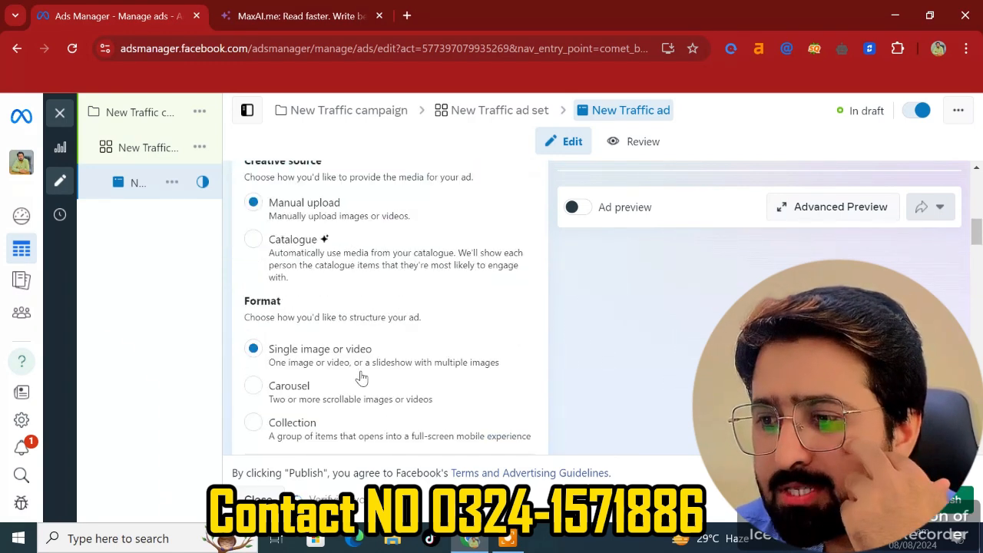
scroll(284, 201, "up", 2)
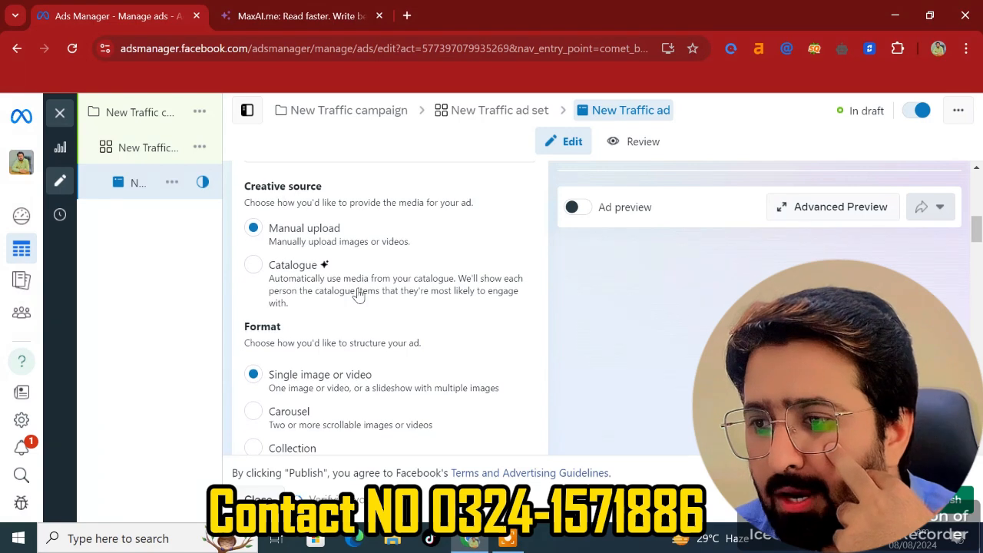
scroll(361, 300, "down", 4)
scroll(336, 301, "down", 5)
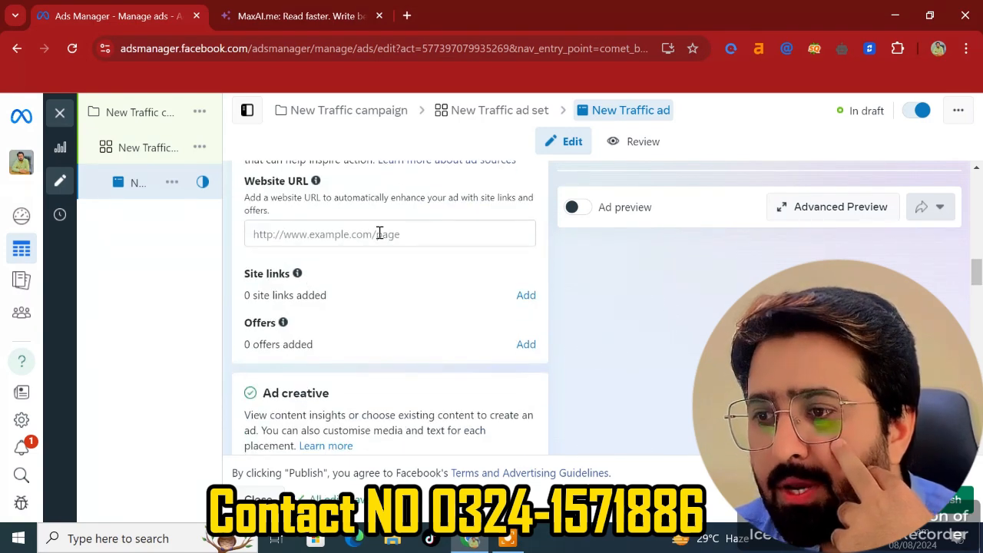
Check which media types can be added to the ad creative and examine the primary text, headline and description fields.
scroll(378, 233, "down", 3)
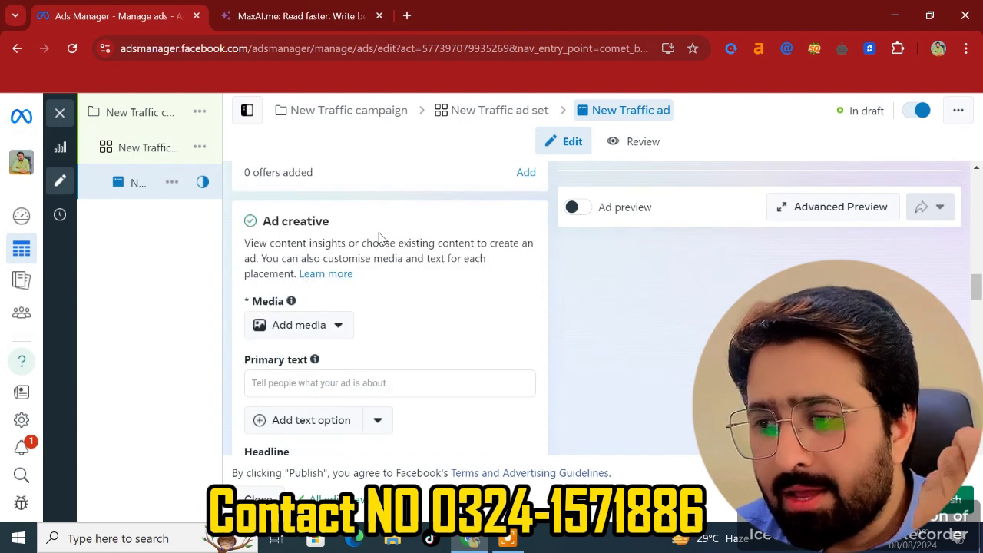
left_click(281, 328)
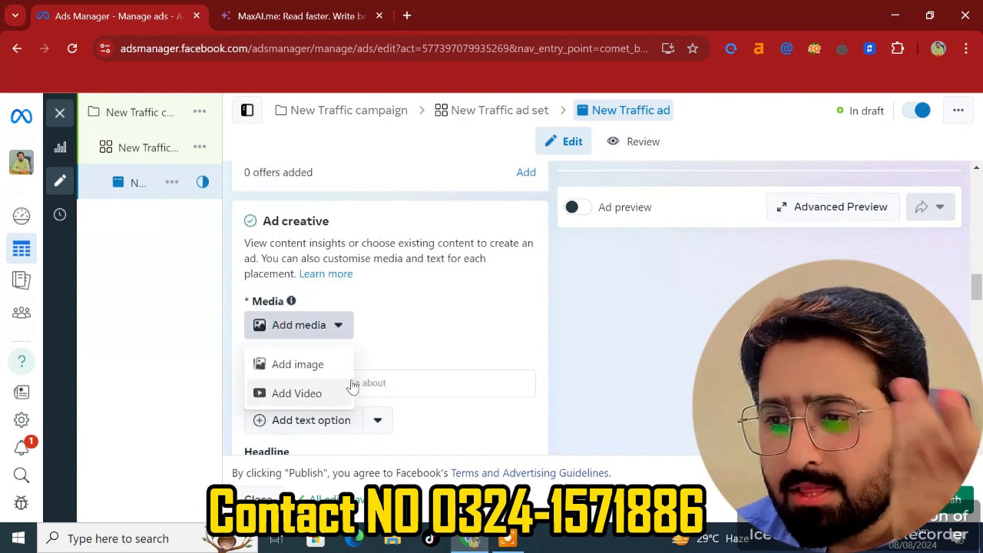
left_click(422, 300)
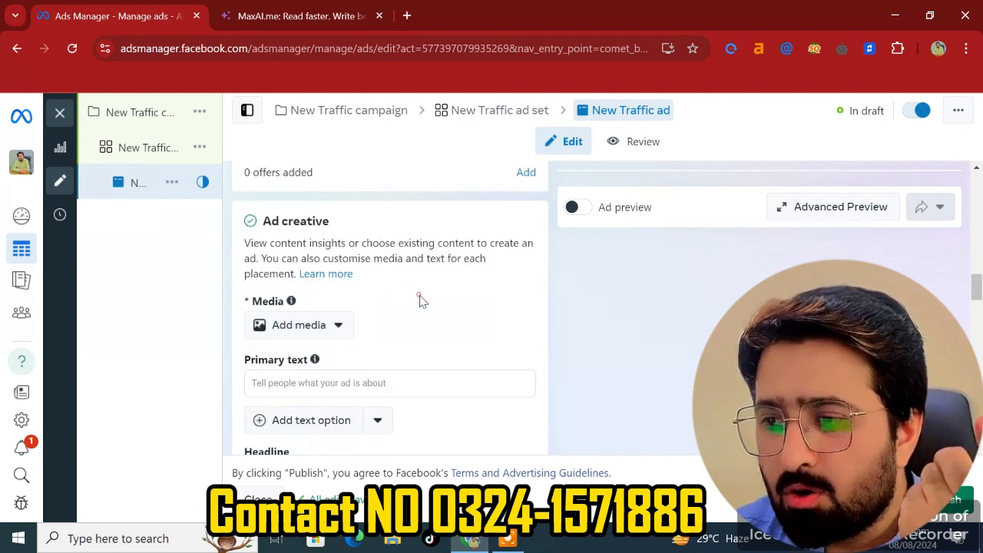
scroll(422, 301, "down", 2)
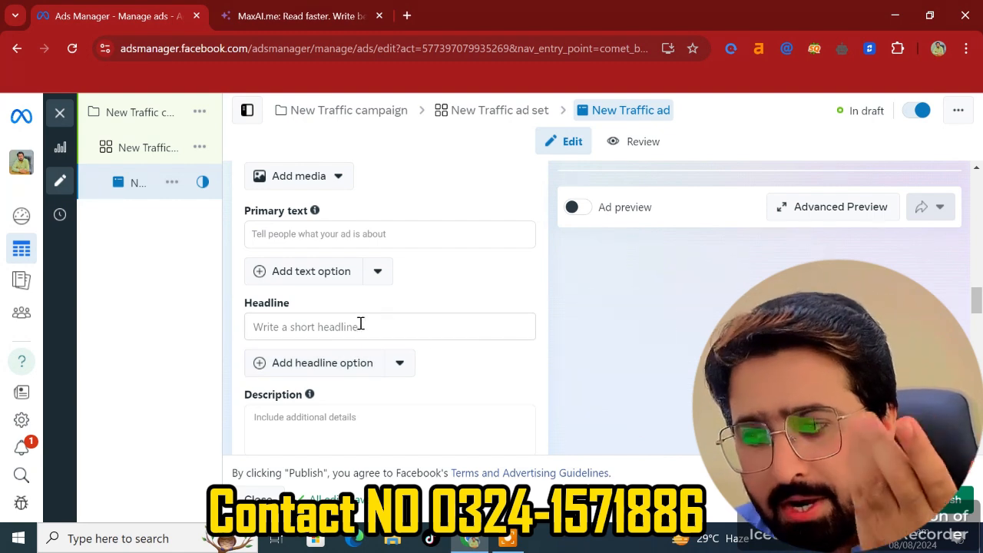
scroll(397, 328, "down", 1)
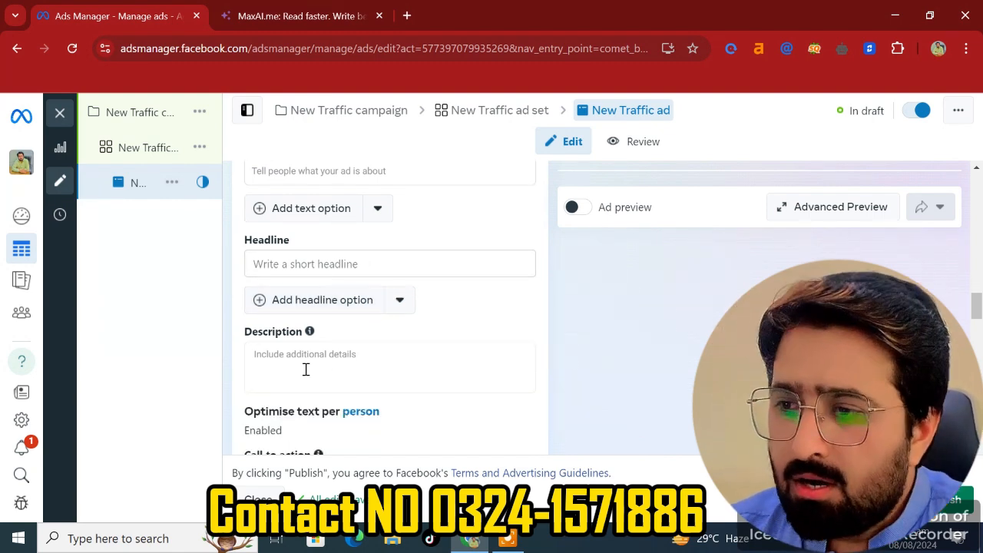
Review the call-to-action options offered for the ad without choosing a different one.
scroll(306, 370, "down", 3)
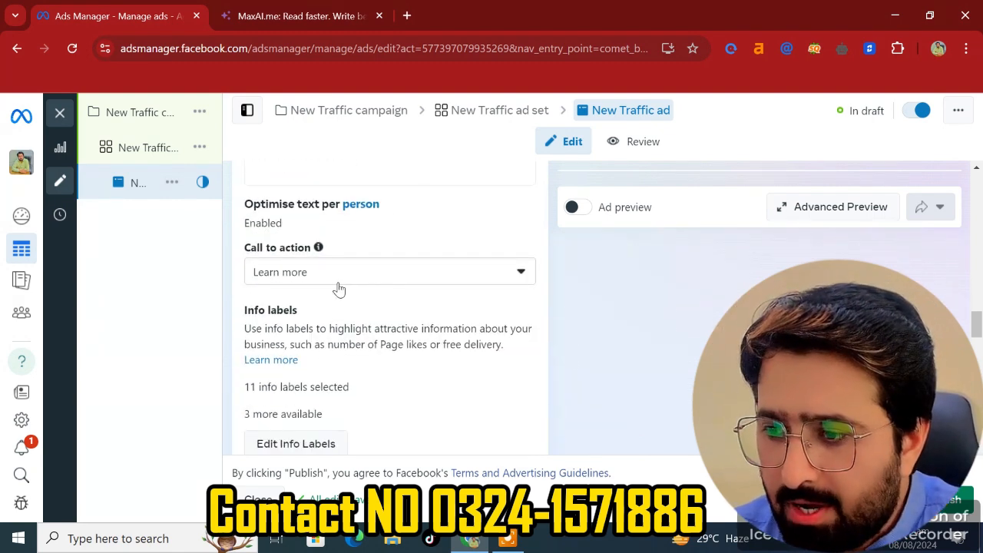
left_click(338, 284)
scroll(338, 449, "down", 2)
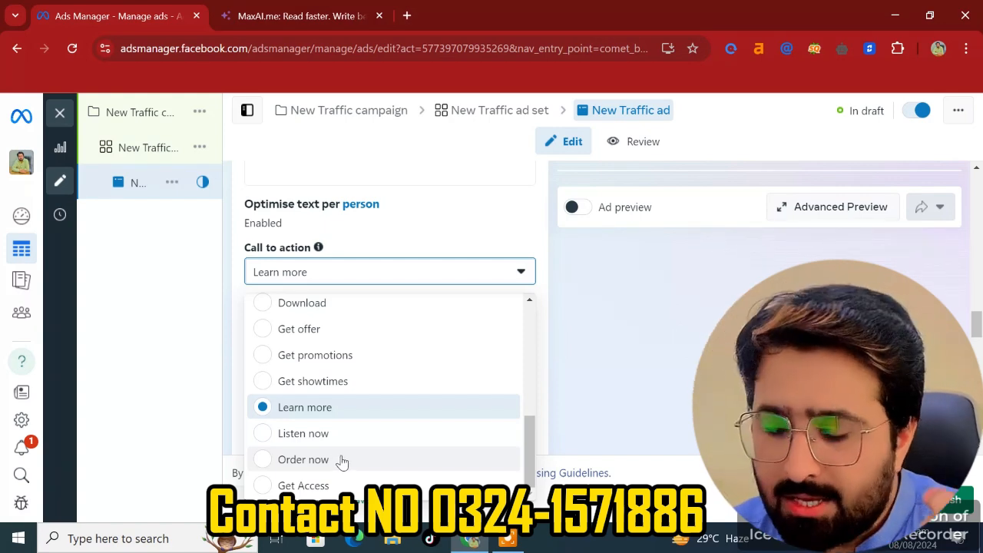
scroll(300, 407, "up", 1)
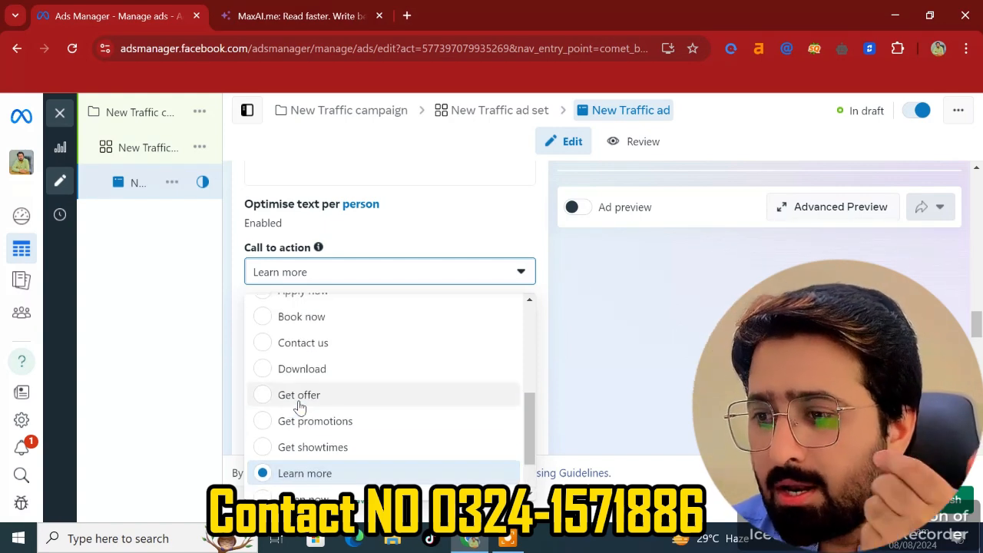
scroll(360, 412, "up", 1)
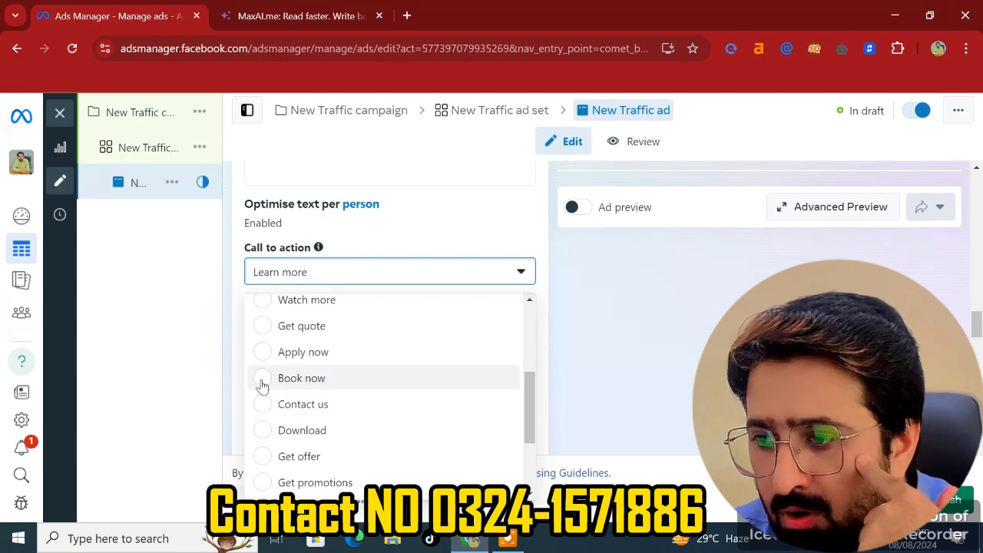
scroll(261, 381, "up", 1)
scroll(303, 388, "up", 1)
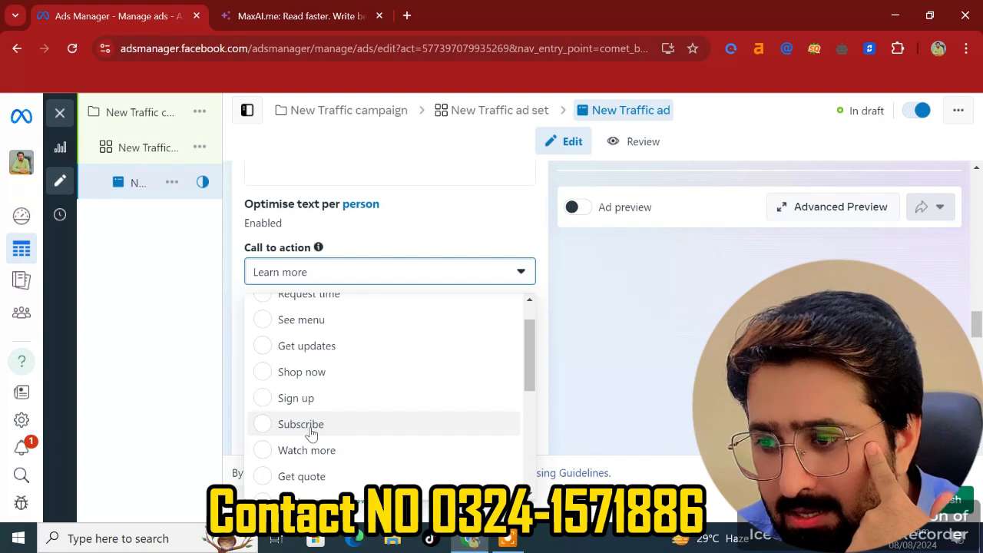
scroll(305, 435, "up", 1)
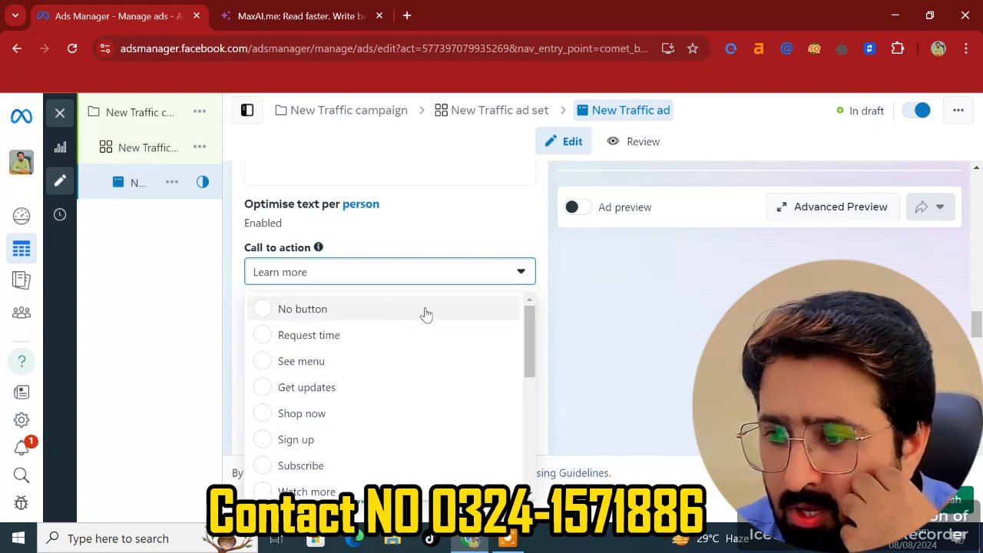
left_click(575, 325)
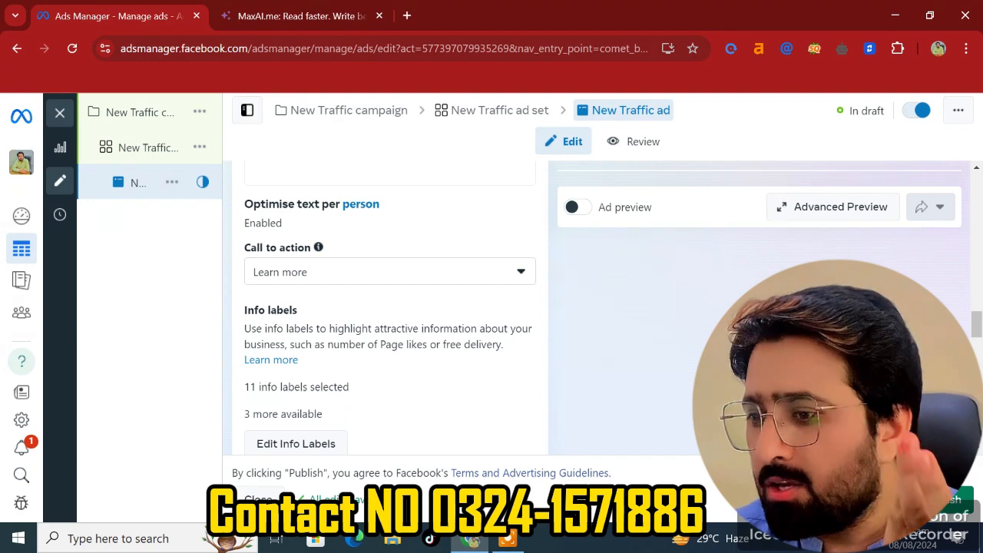